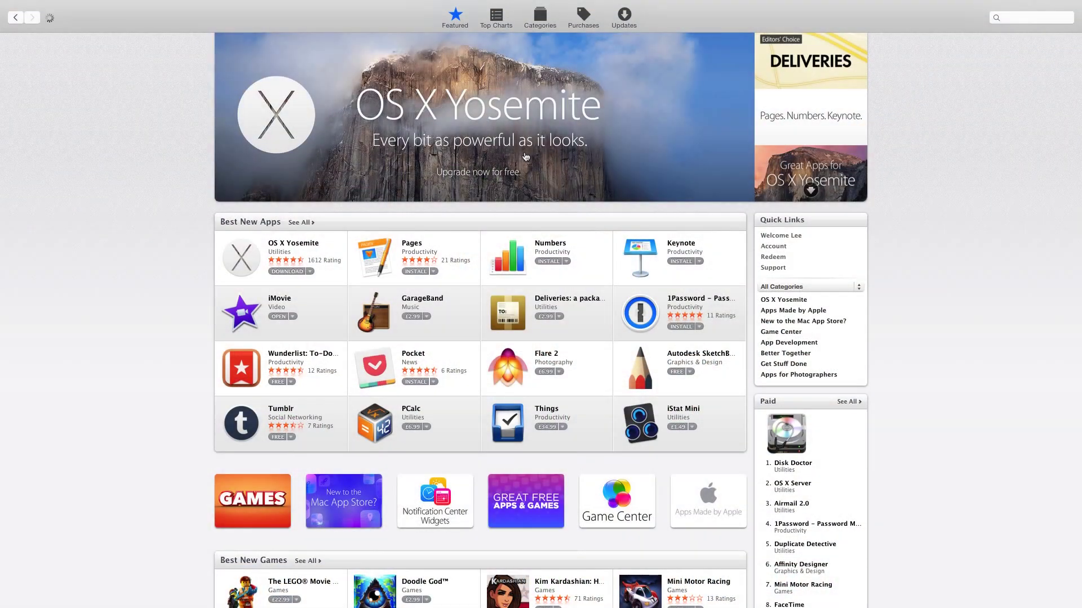
# - Open the OS X Yosemite product page from the Mac App Store Featured banner
pyautogui.click(525, 158)
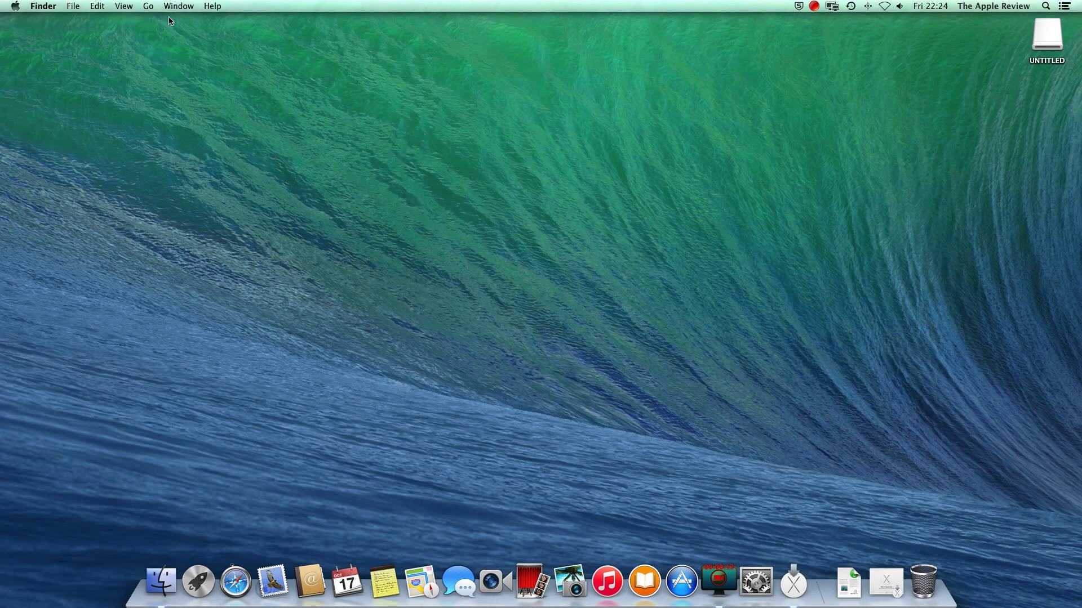
pyautogui.click(149, 6)
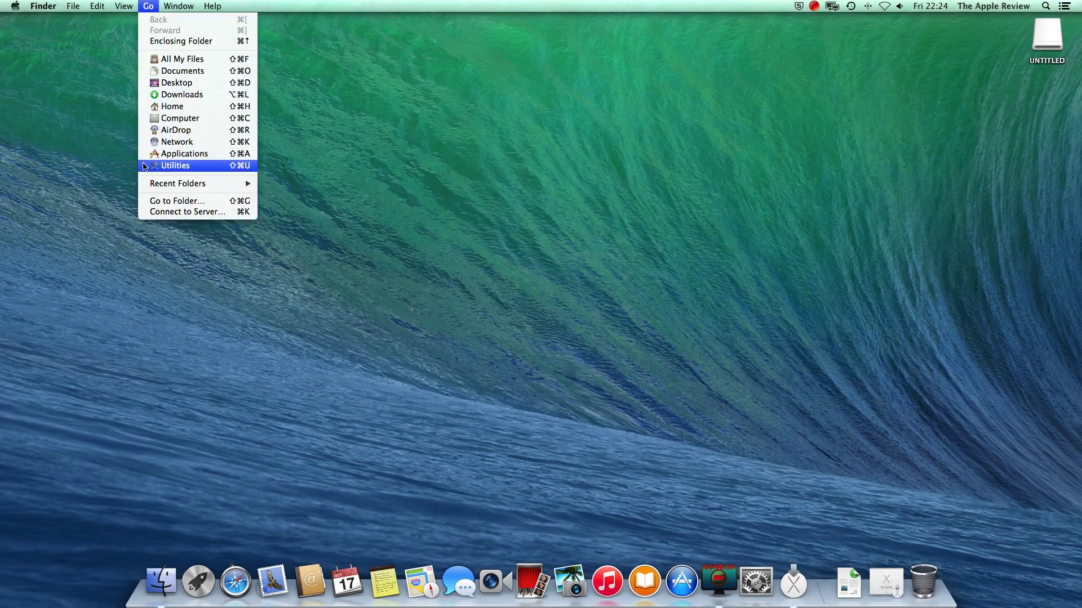
# - Launch Disk Utility from Finder's Utilities folder and select the 7.95 GB Generic USB drive
pyautogui.click(169, 166)
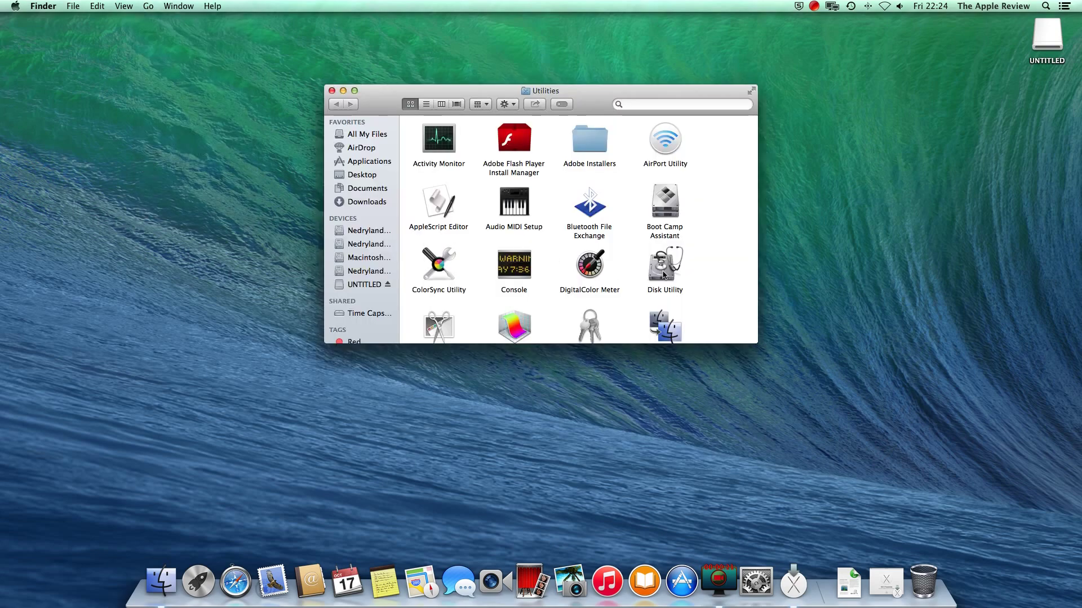
pyautogui.click(665, 273)
pyautogui.doubleClick(664, 273)
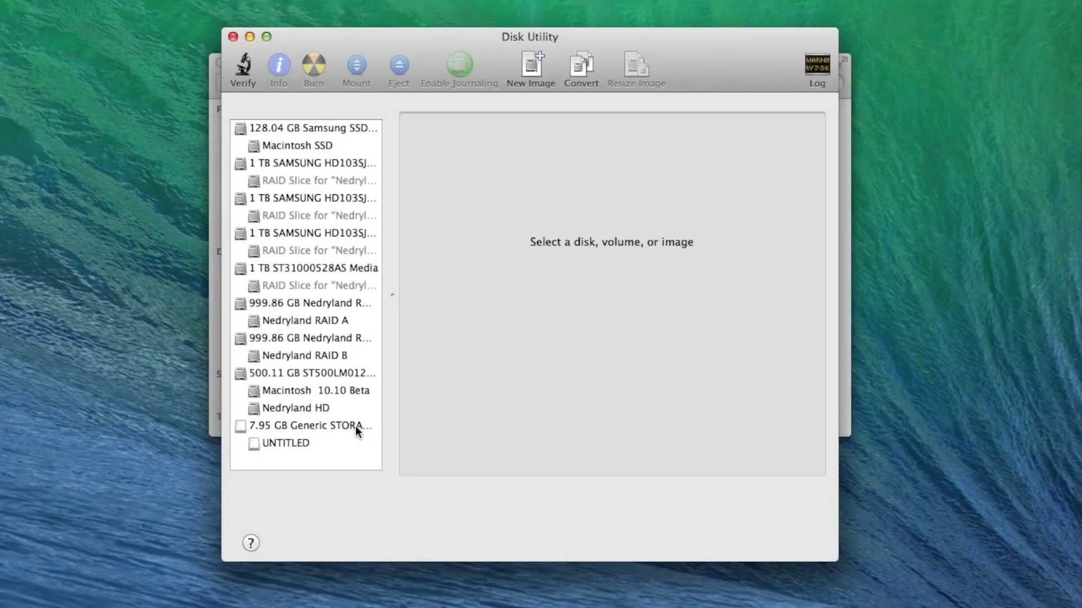
pyautogui.click(355, 426)
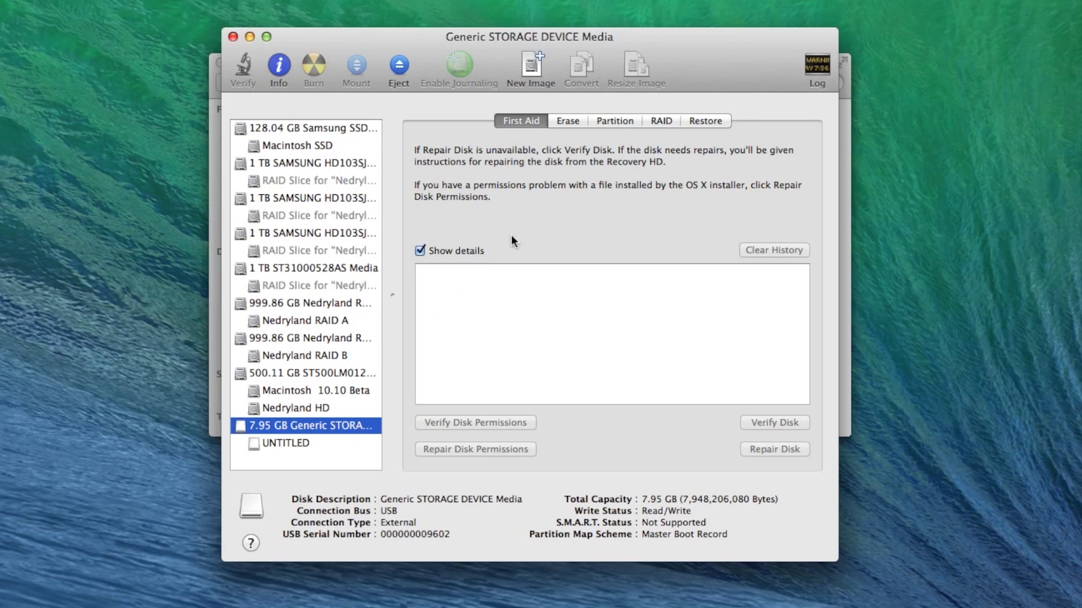
# - Erase the 7.95 GB Generic drive as Mac OS Extended (Journaled), then close the Utilities window
pyautogui.click(566, 123)
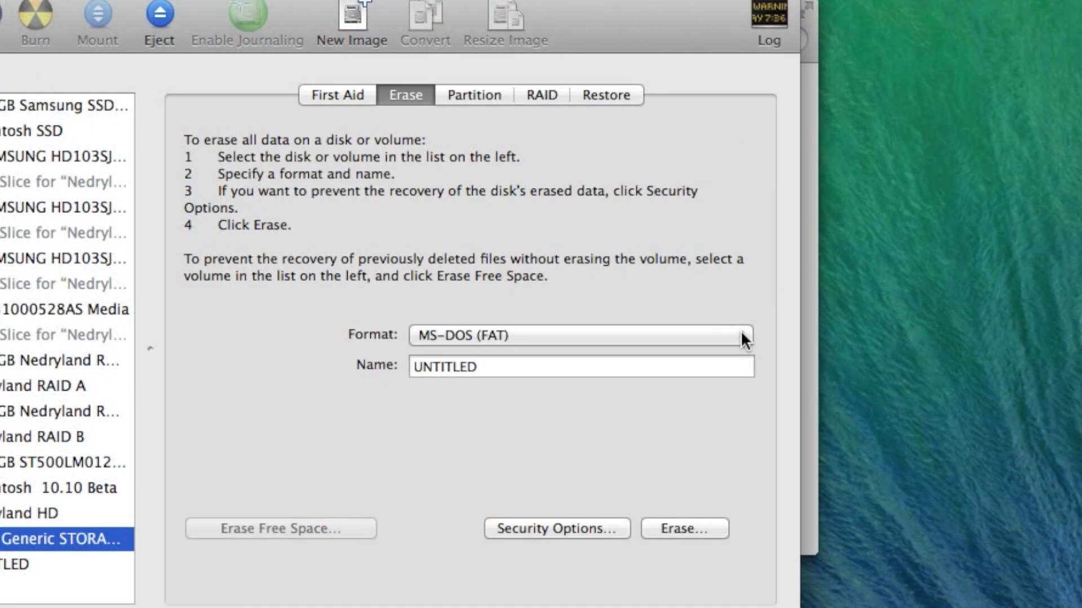
pyautogui.click(740, 336)
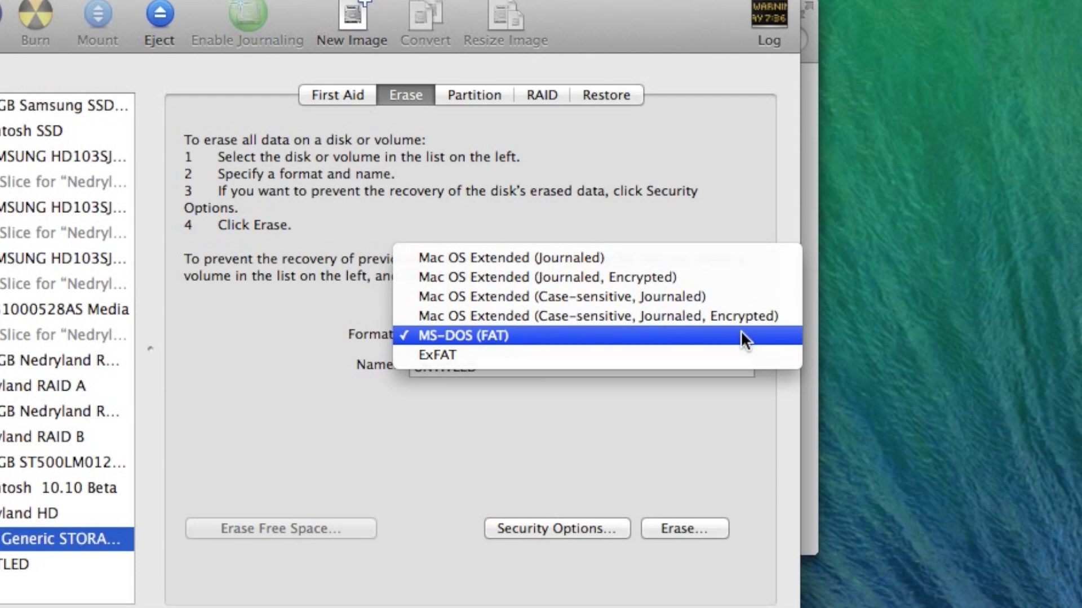
pyautogui.click(739, 259)
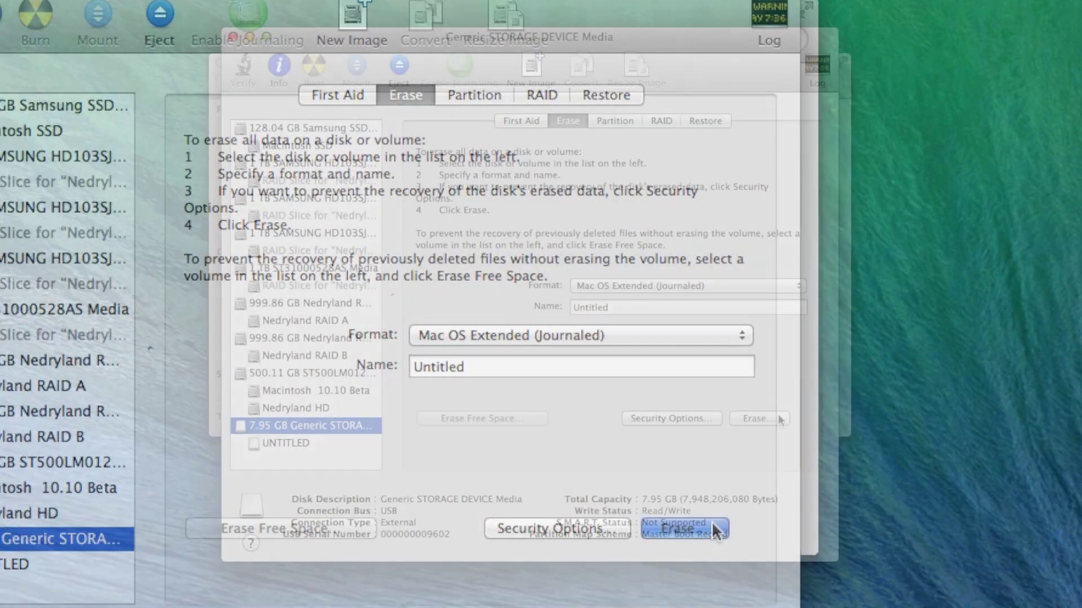
pyautogui.click(685, 528)
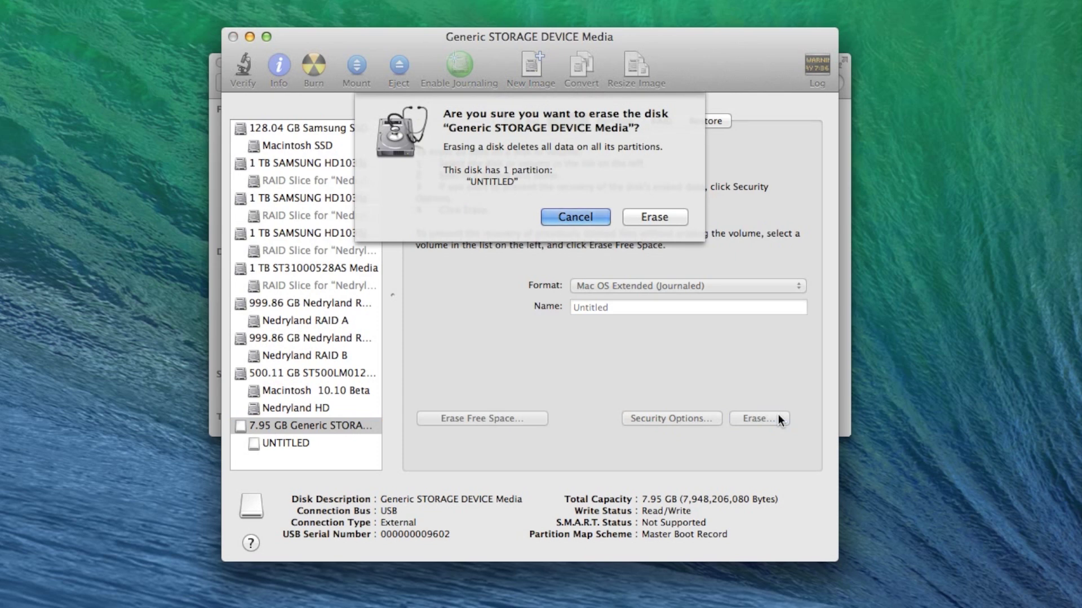
pyautogui.click(655, 217)
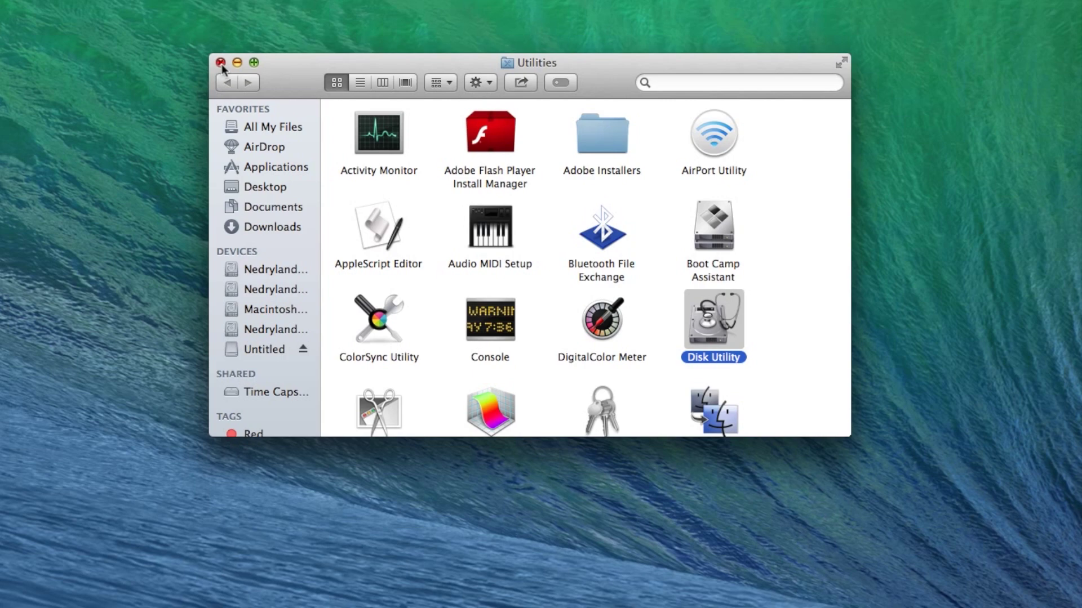
pyautogui.click(221, 64)
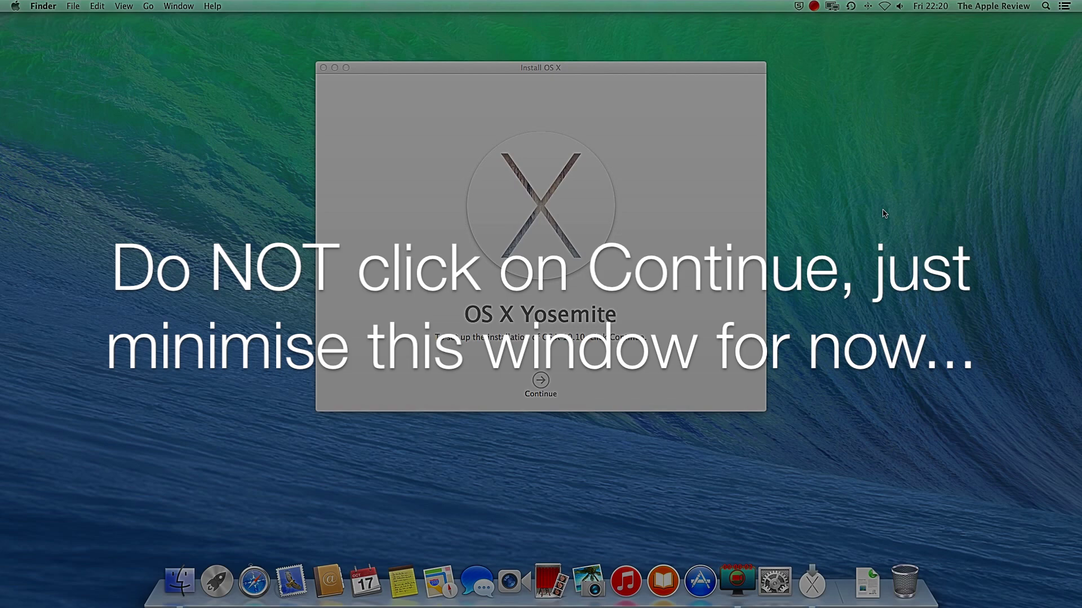
# - Minimise the Install OS X Yosemite window without continuing the installation
pyautogui.click(656, 72)
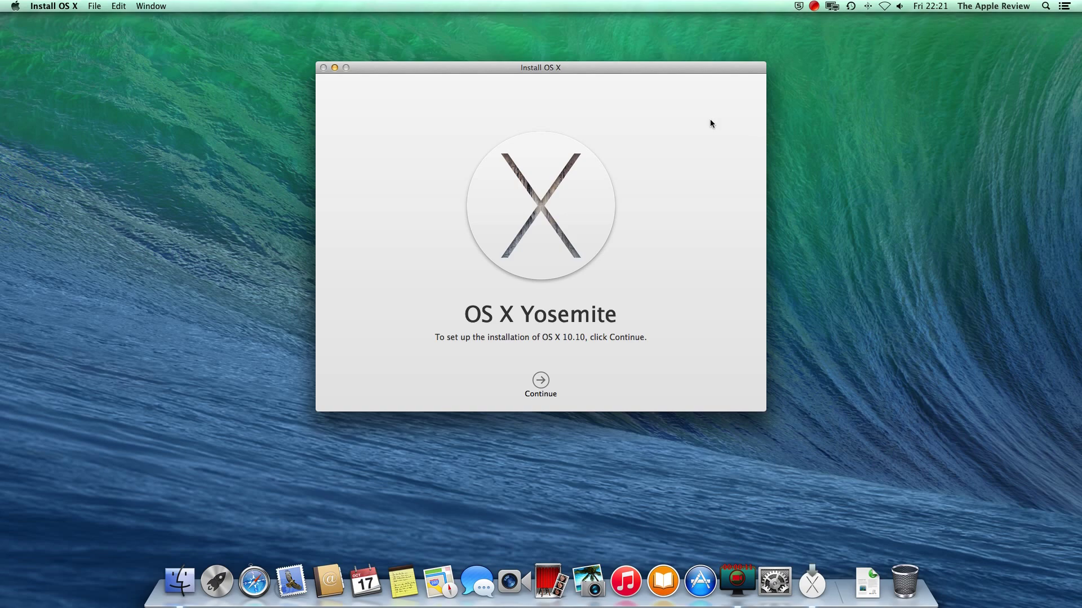
pyautogui.click(335, 67)
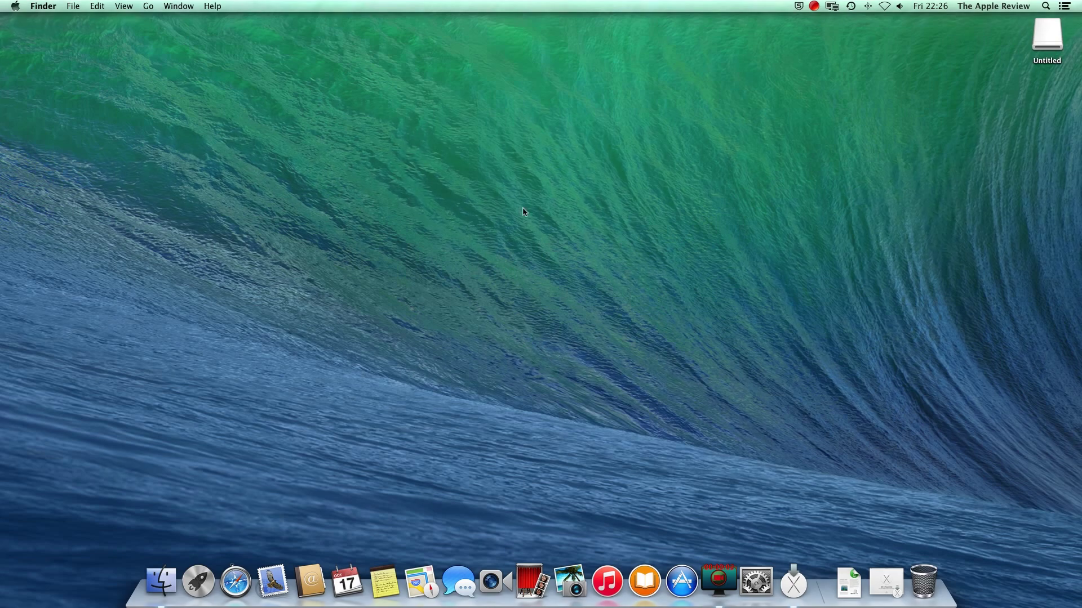
pyautogui.click(149, 7)
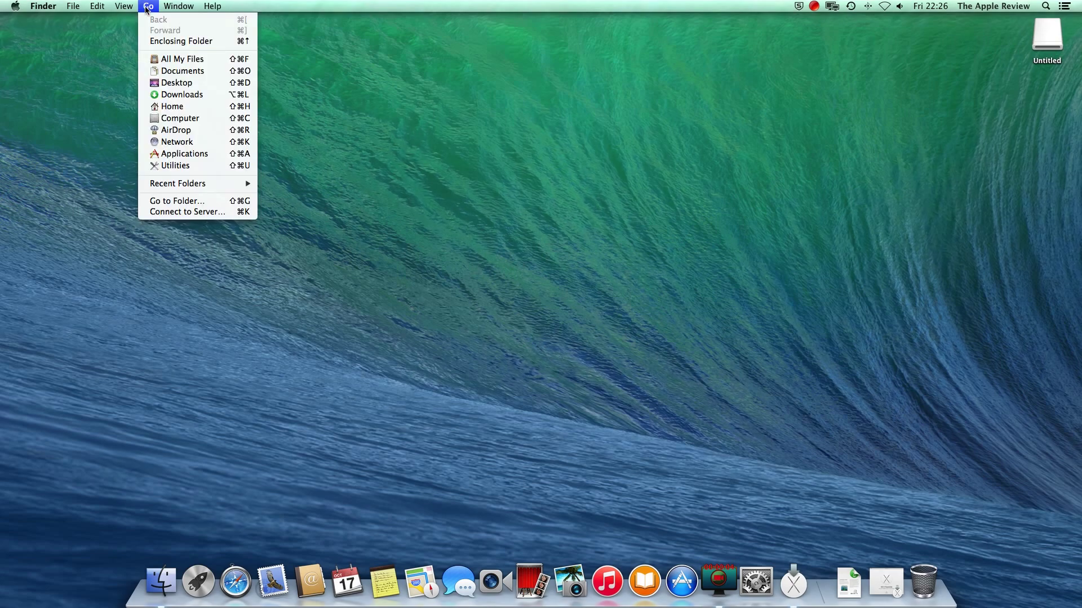
# - Launch Terminal from Finder's Utilities folder and close the Utilities window
pyautogui.click(175, 165)
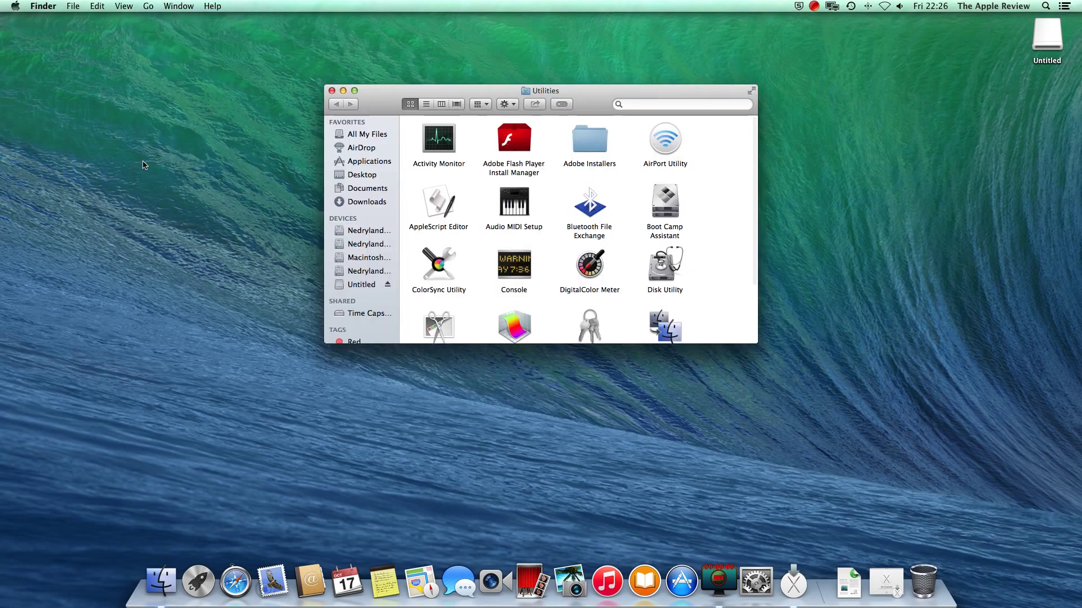
pyautogui.scroll(-2, 554, 248)
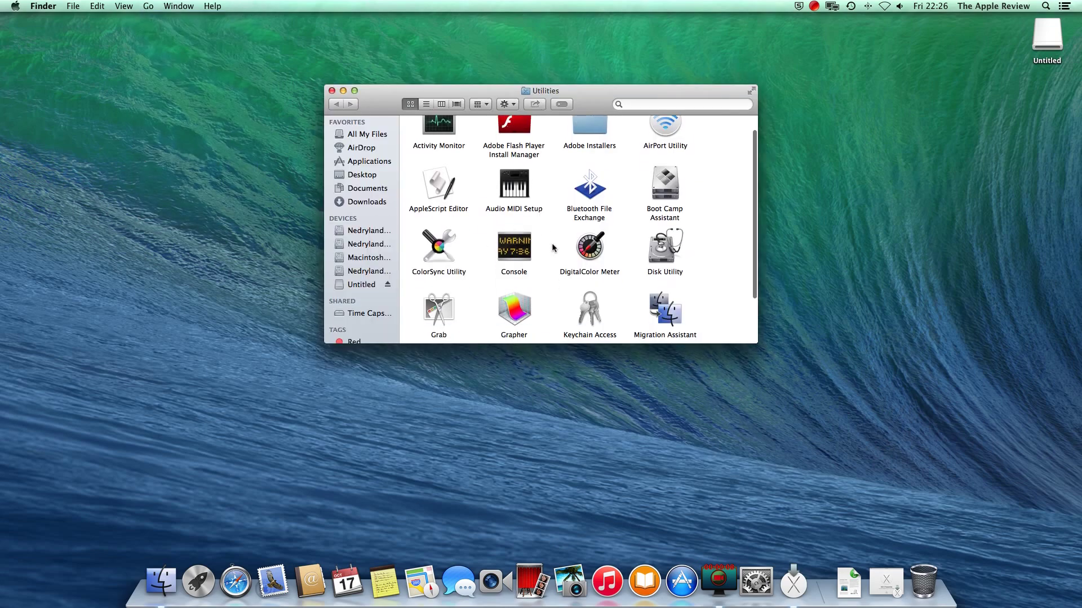
pyautogui.scroll(-4, 553, 248)
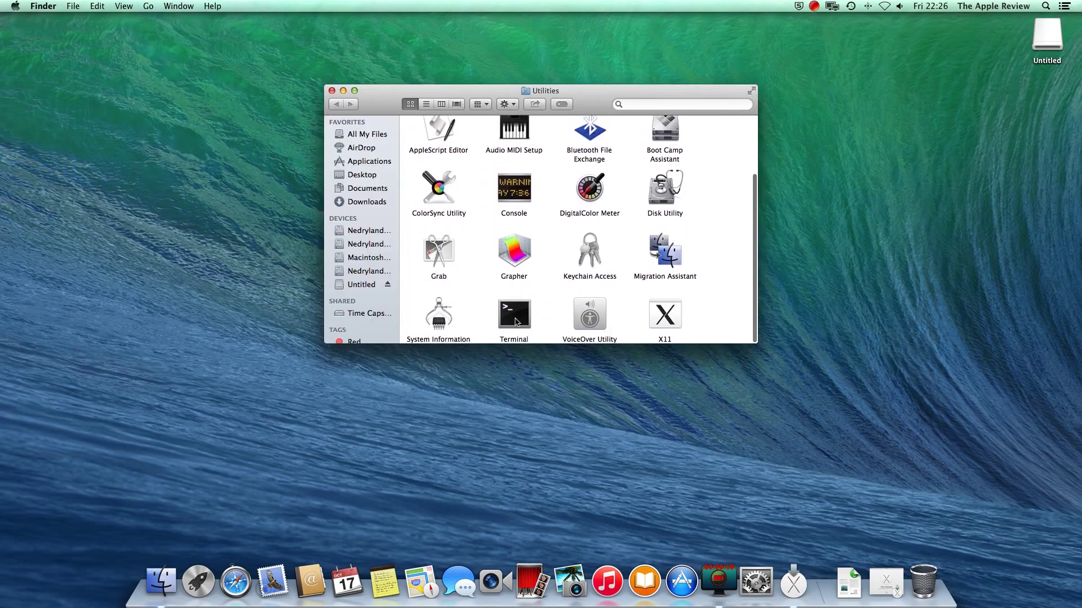
pyautogui.doubleClick(515, 319)
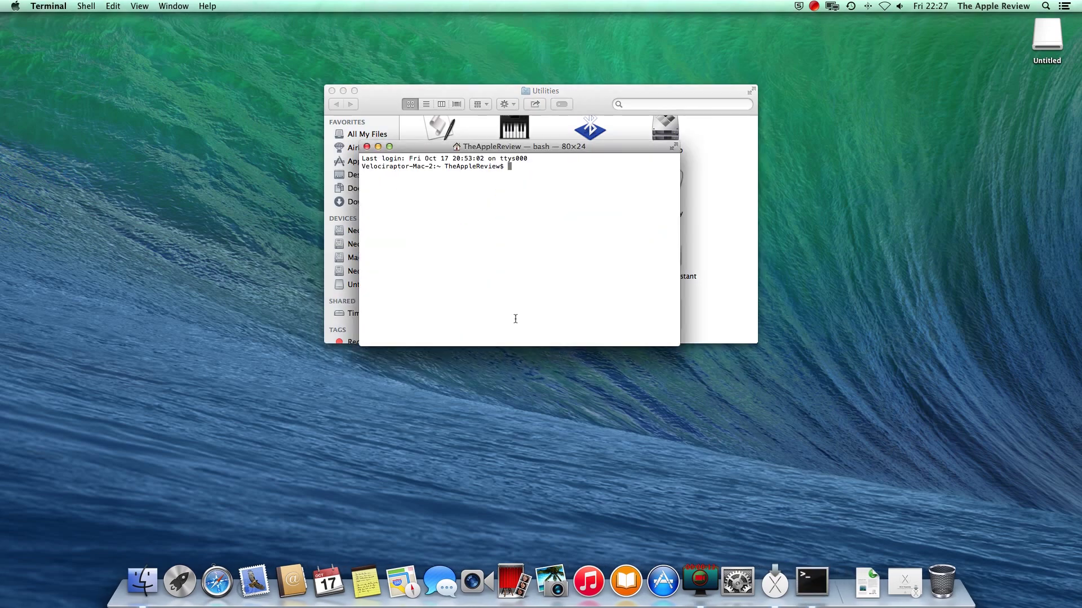
pyautogui.click(332, 91)
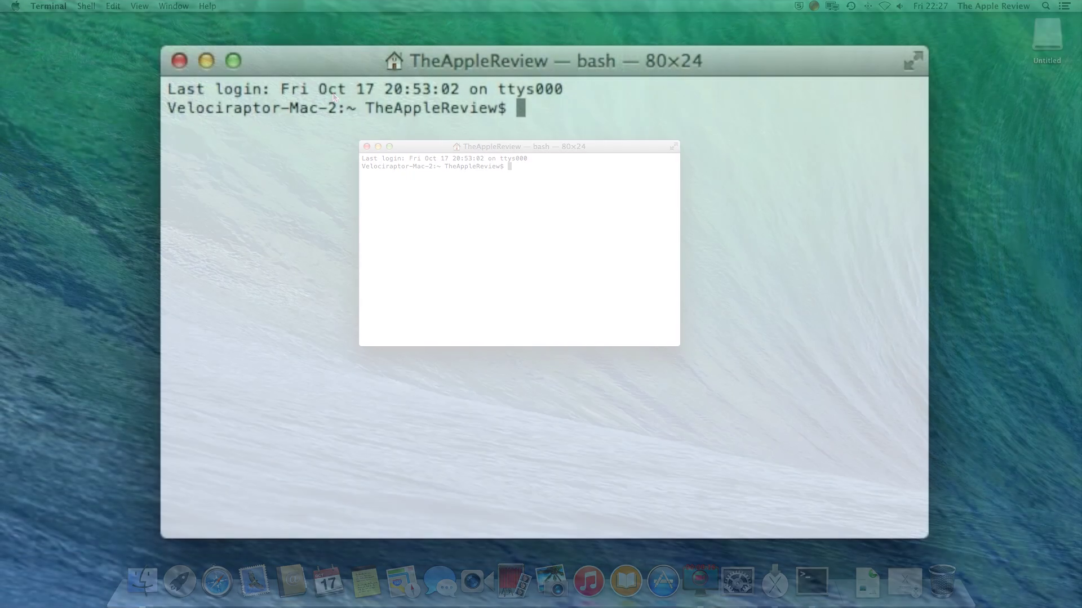
pyautogui.write('sud')
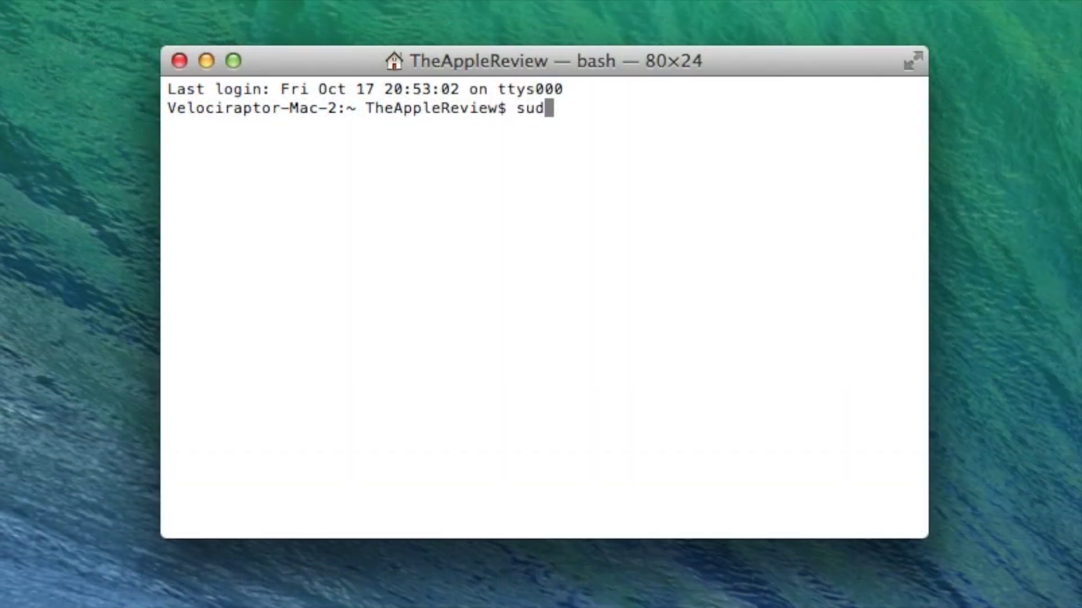
pyautogui.write('o /A')
pyautogui.write('pplication')
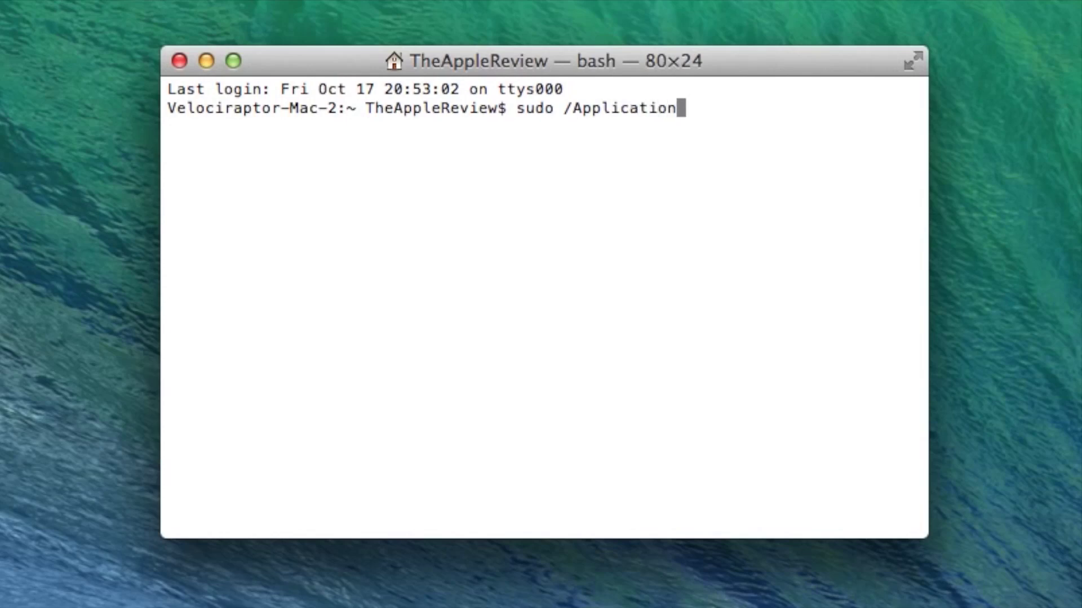
pyautogui.write('s/')
pyautogui.write('Install')
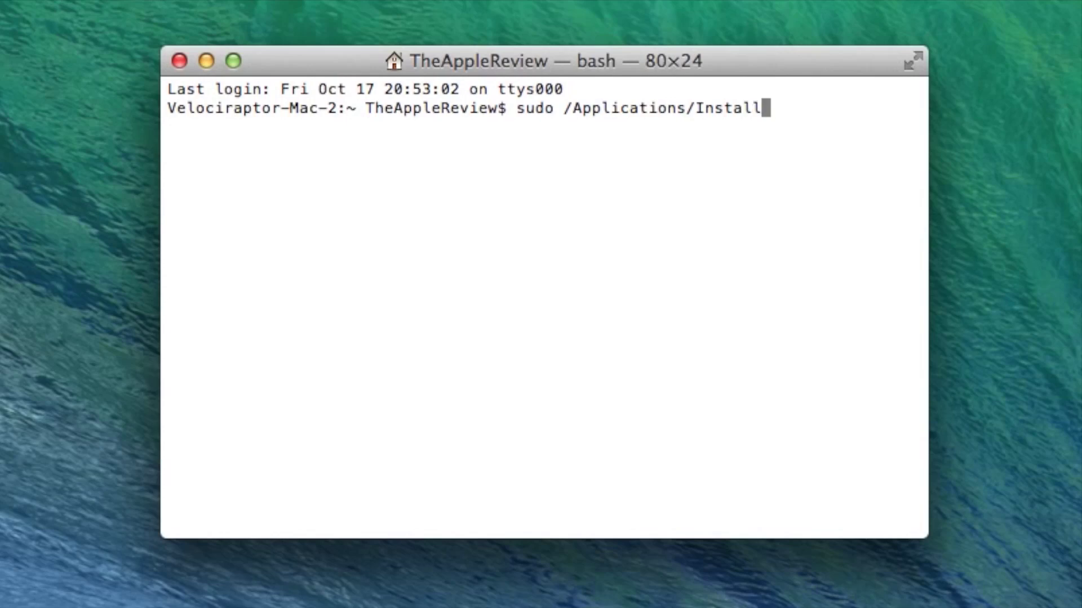
pyautogui.write('\\ ')
pyautogui.write('OS\\ ')
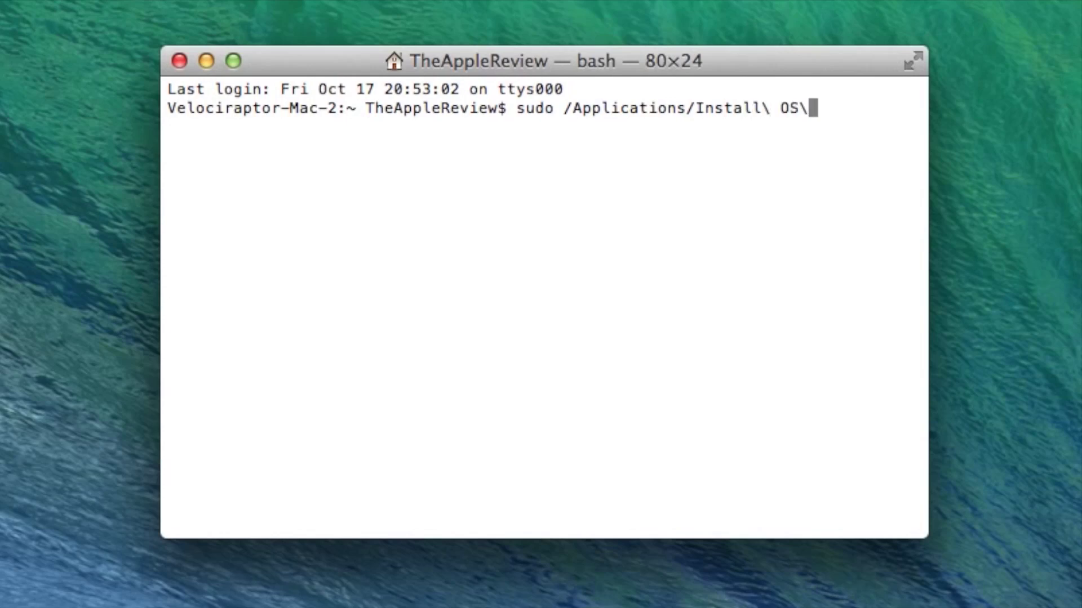
pyautogui.write('X\\ ')
pyautogui.write('Yosemite.a')
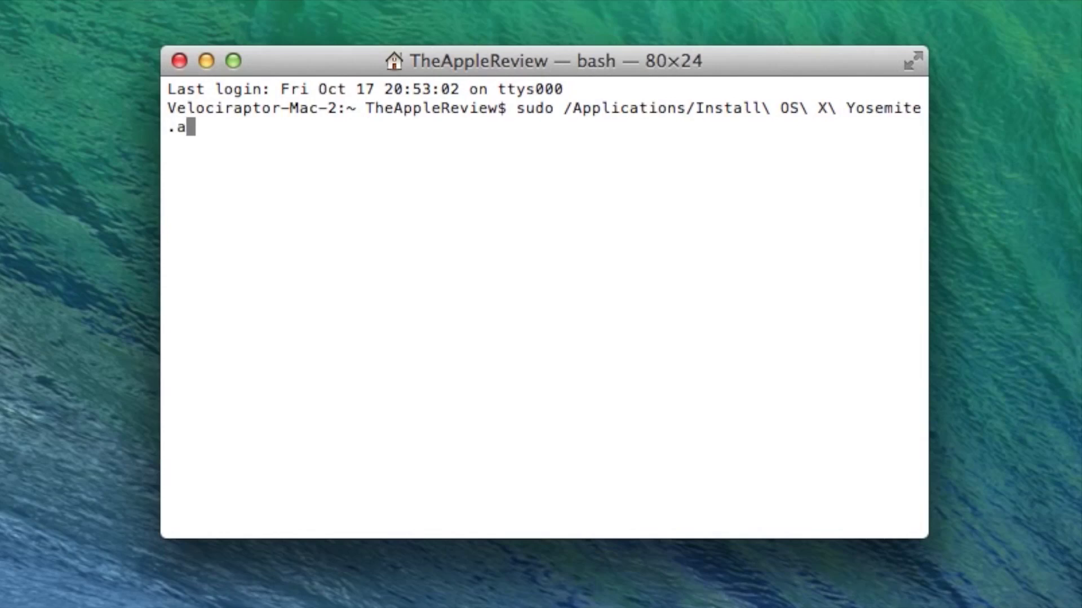
pyautogui.write('pp')
pyautogui.write('/')
pyautogui.write('Conten')
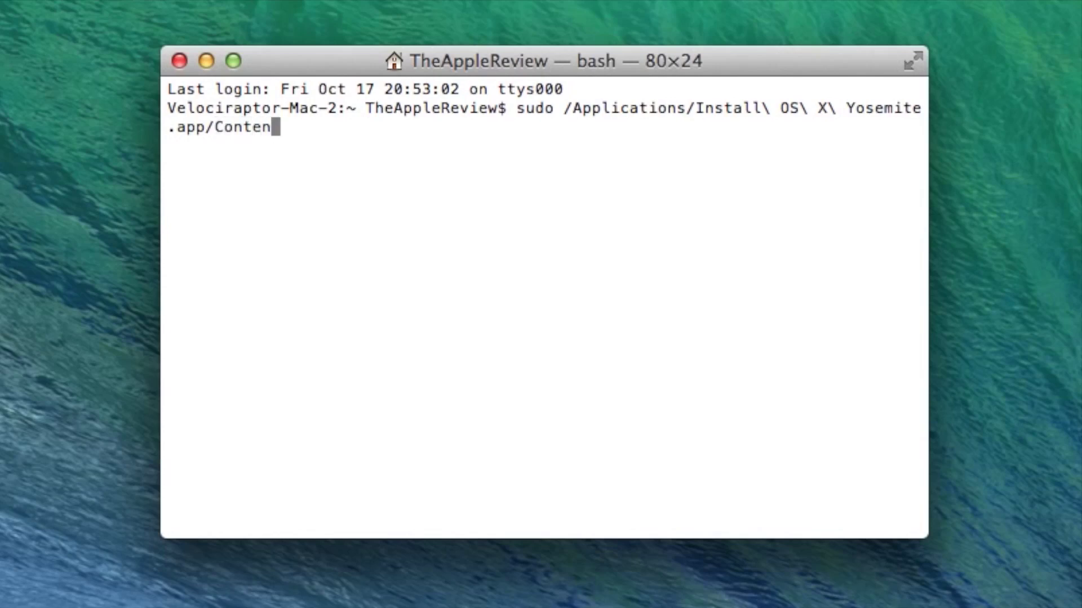
pyautogui.write('ts/Re')
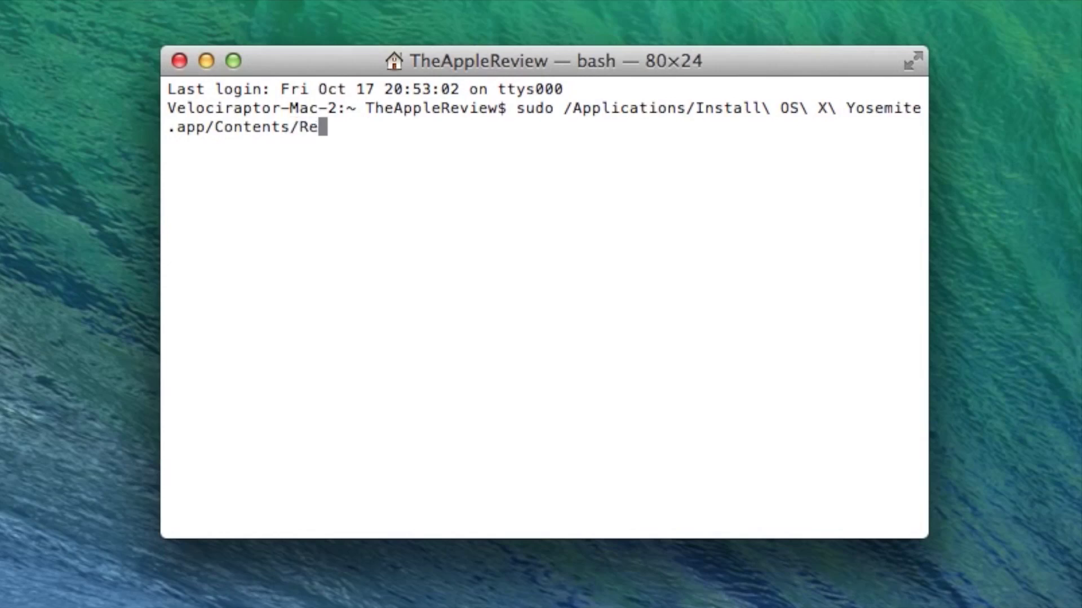
pyautogui.write('source')
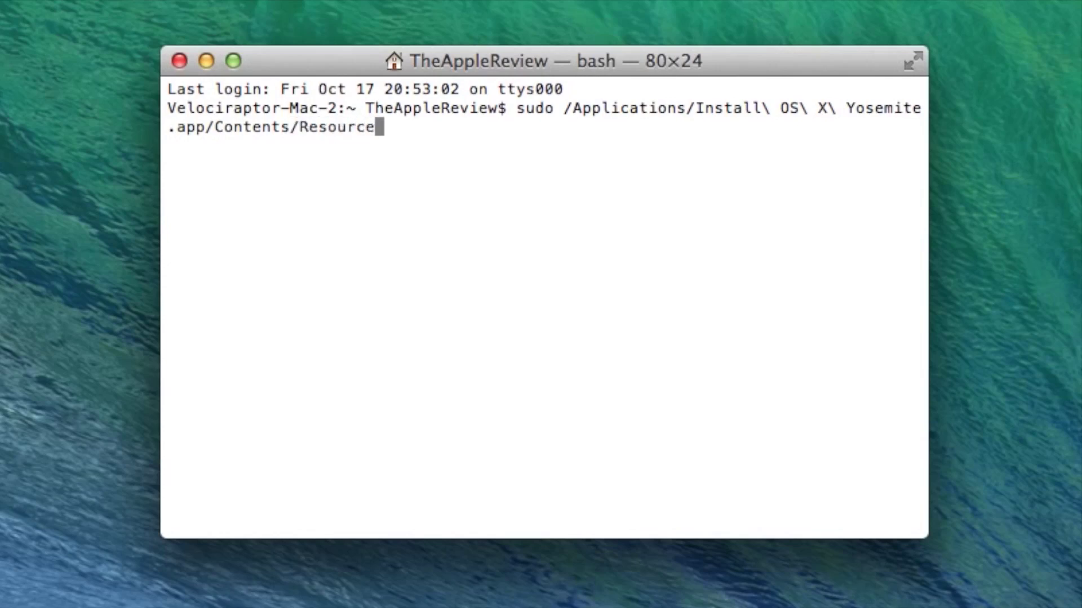
pyautogui.write('s')
pyautogui.write('/cr')
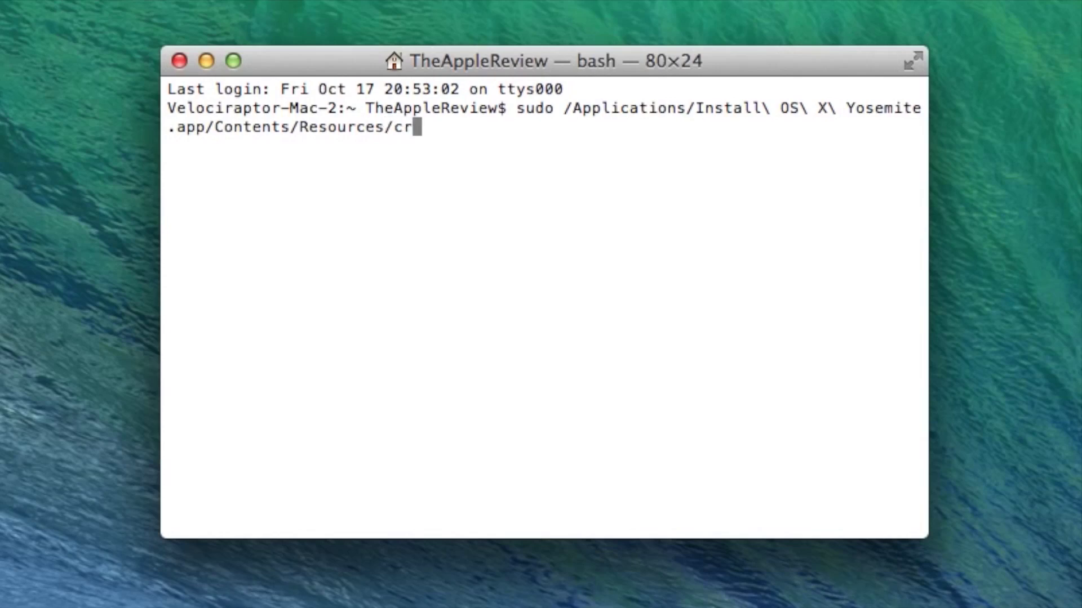
pyautogui.write('eate')
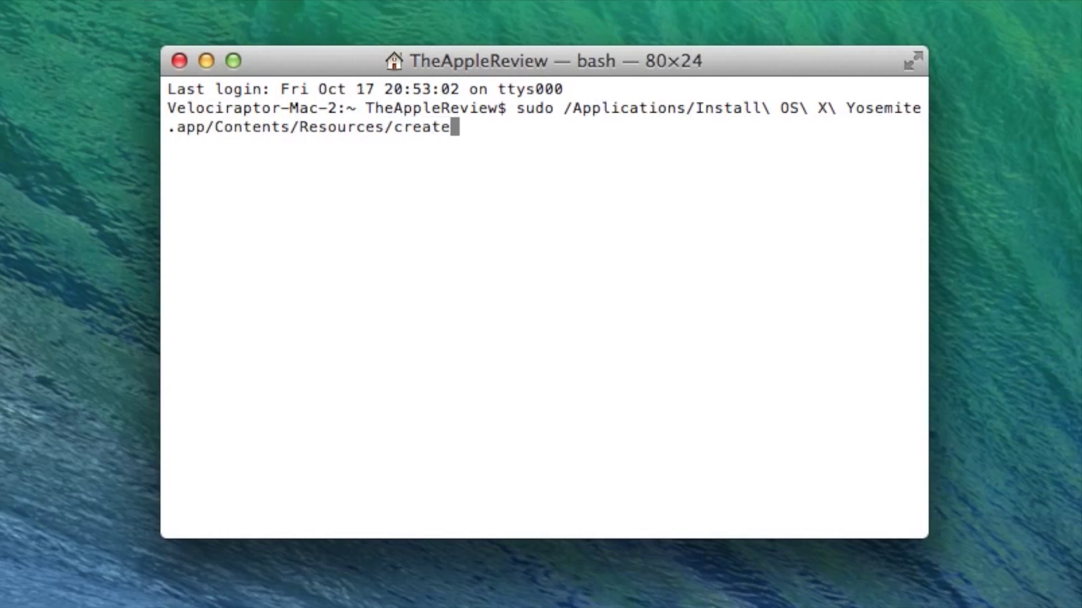
pyautogui.write('ins')
pyautogui.write('tallmedia')
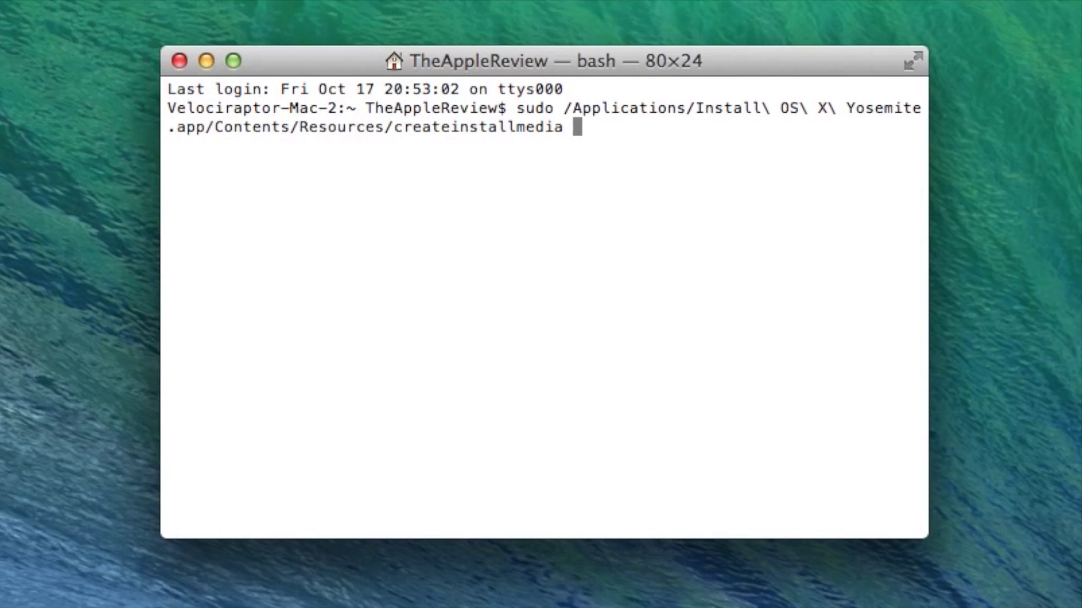
pyautogui.write(' --volu')
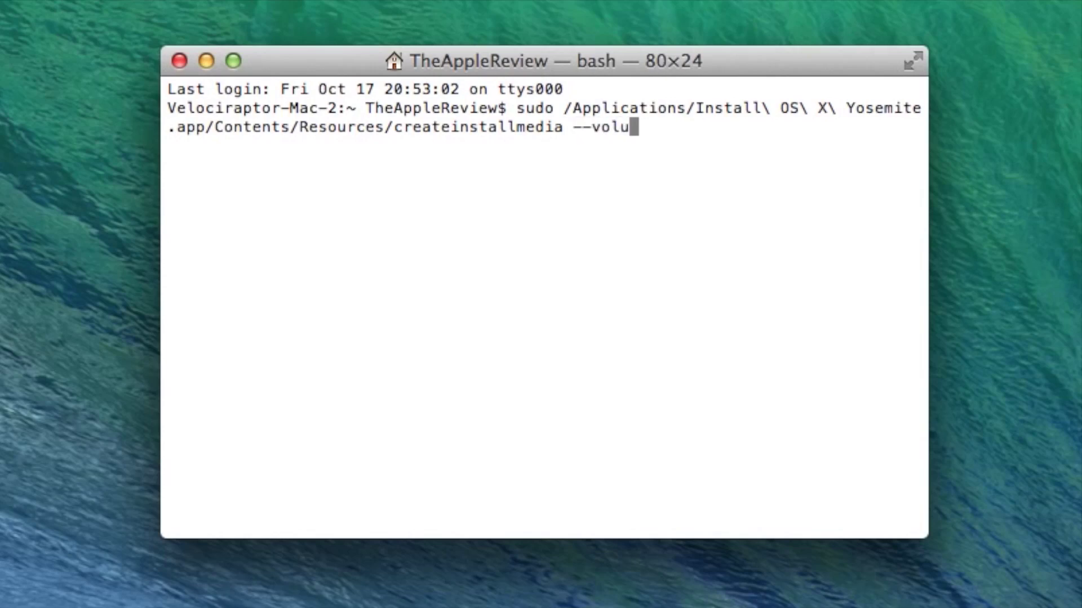
pyautogui.write('me')
pyautogui.write('/Vol')
pyautogui.write('umes')
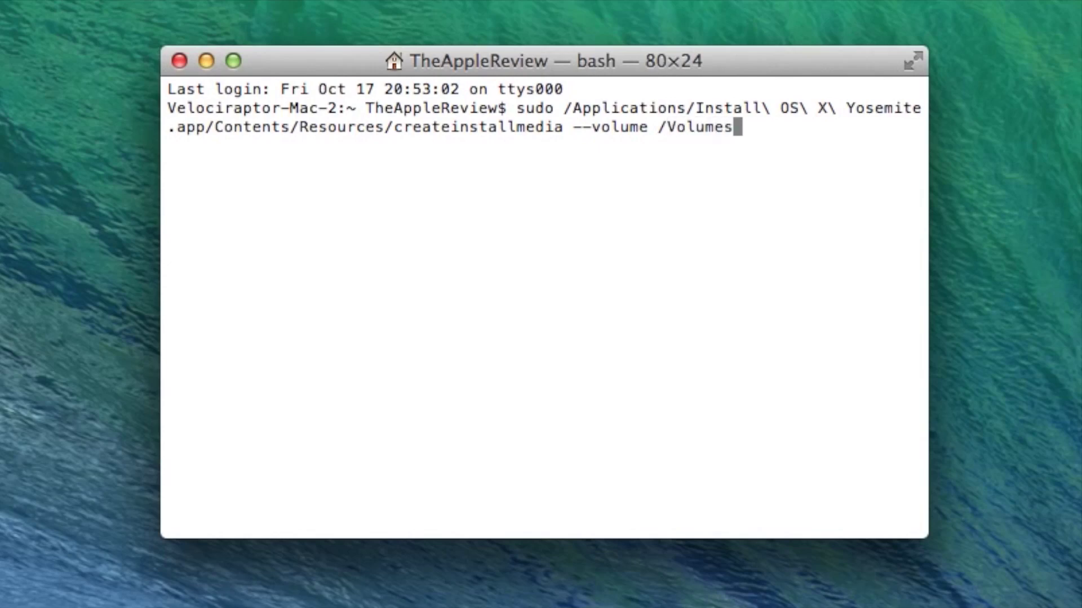
pyautogui.write('/U')
pyautogui.write('ntitled')
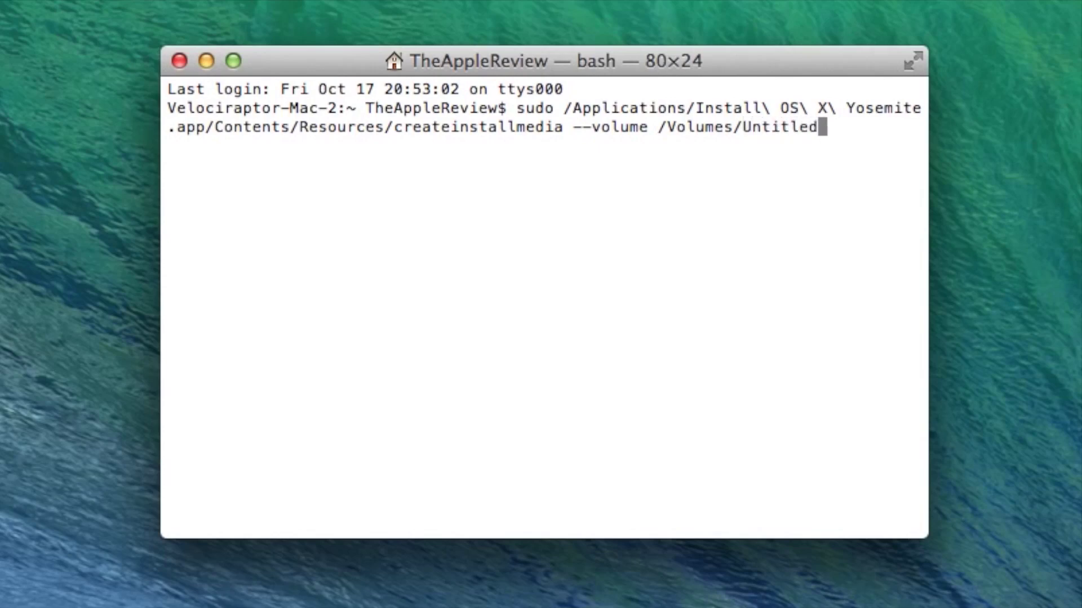
pyautogui.write(' -')
pyautogui.write('-')
pyautogui.write('appli')
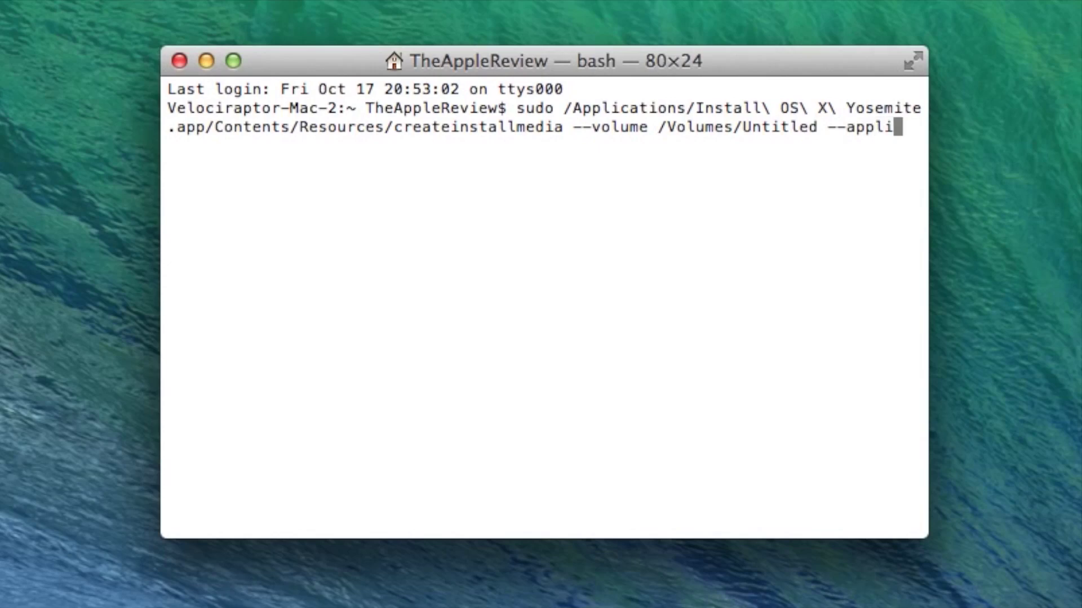
pyautogui.write('cation')
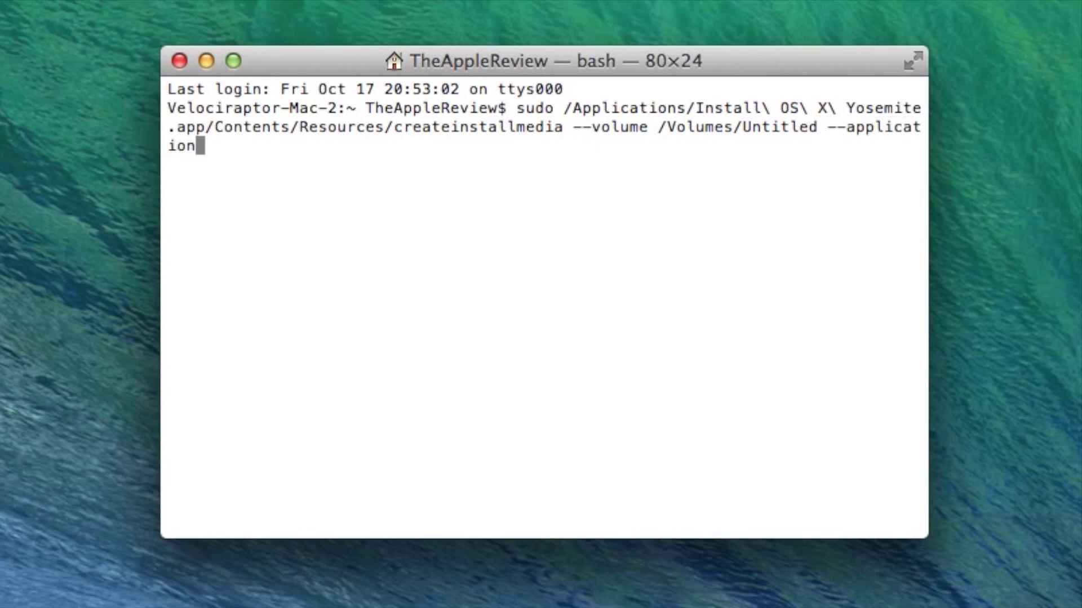
pyautogui.write('path')
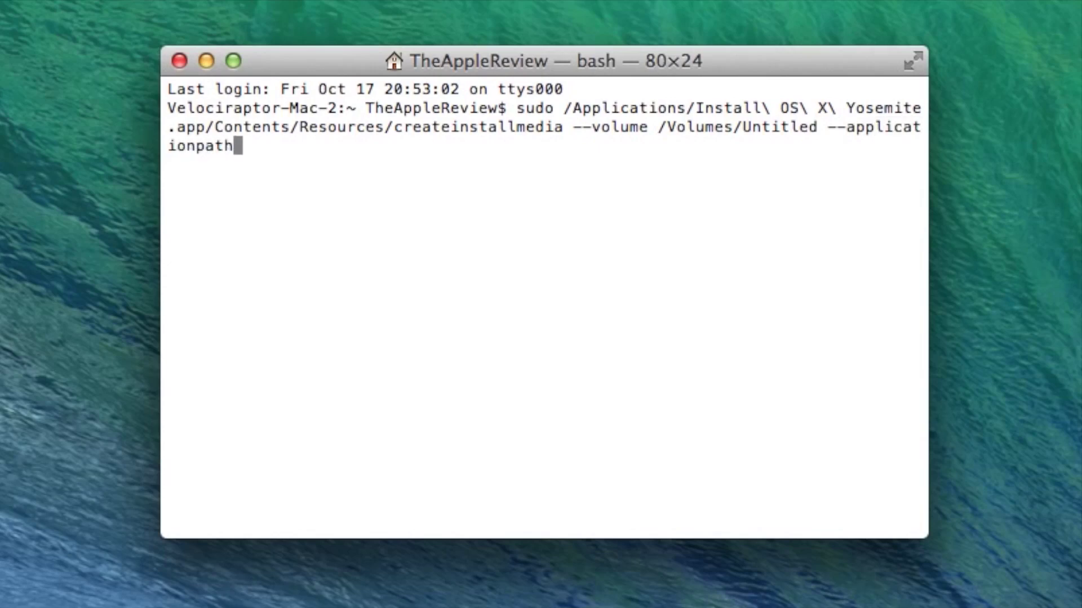
pyautogui.write(' /A')
pyautogui.write('pplicatio')
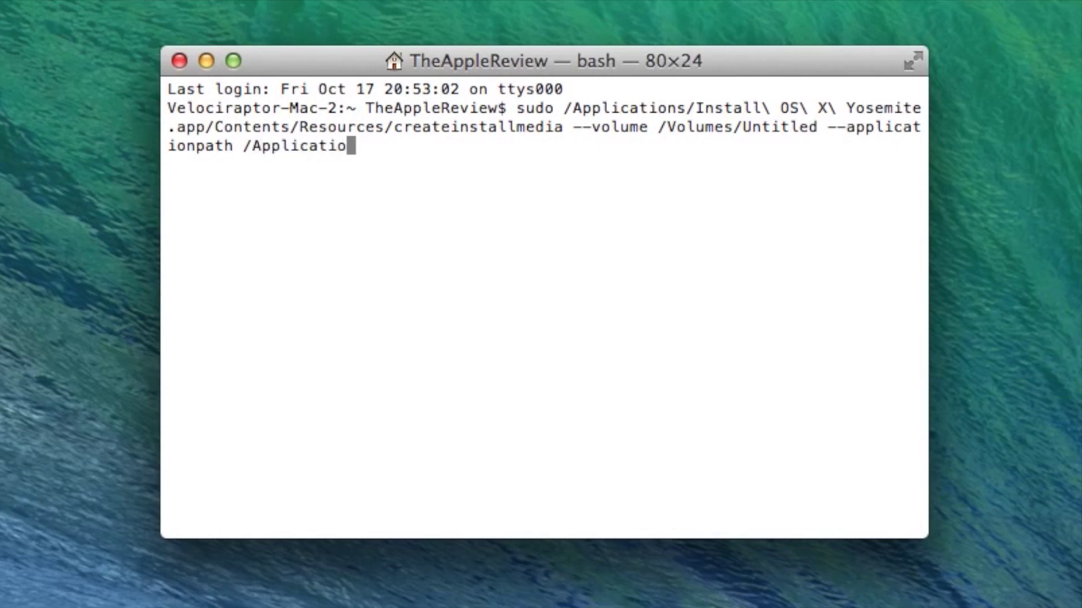
pyautogui.write('ns')
pyautogui.write('/')
pyautogui.write('Install')
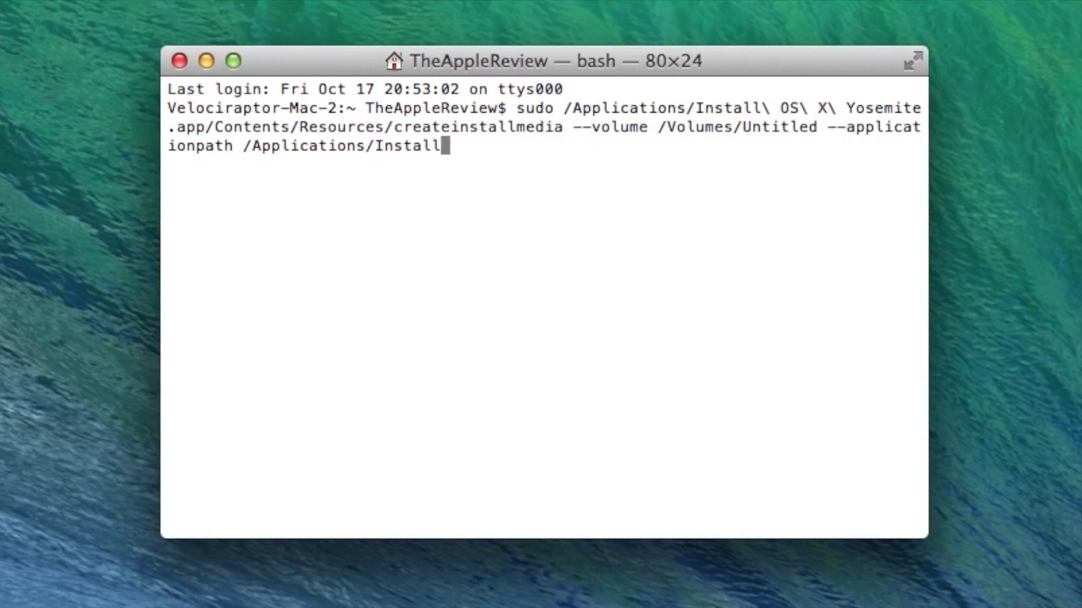
pyautogui.write('\\ ')
pyautogui.write('OS\\ X\\')
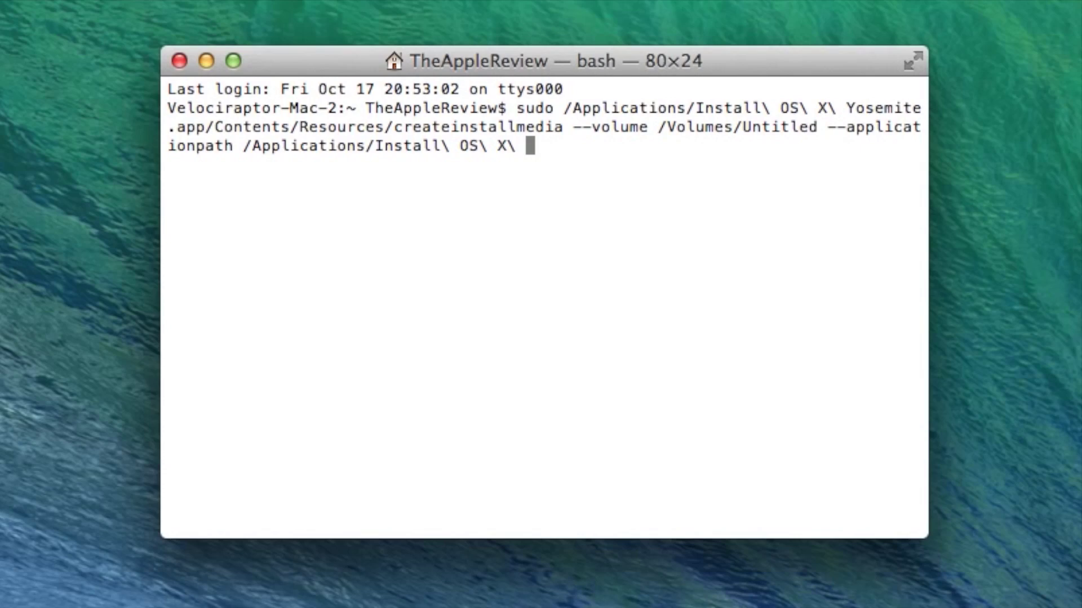
pyautogui.write(' Yosemite')
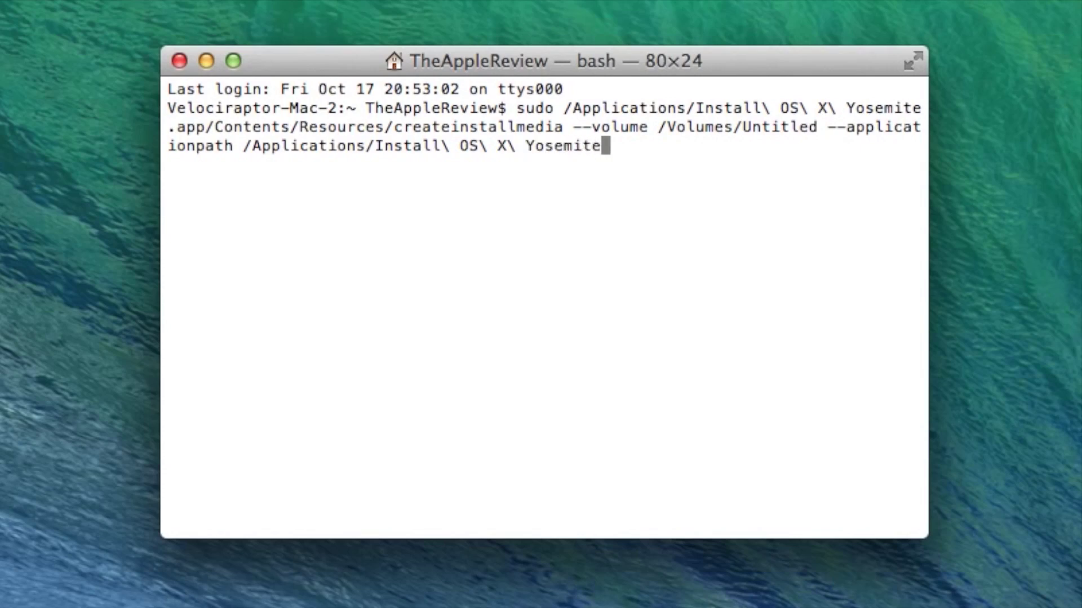
pyautogui.write('.')
pyautogui.write('app')
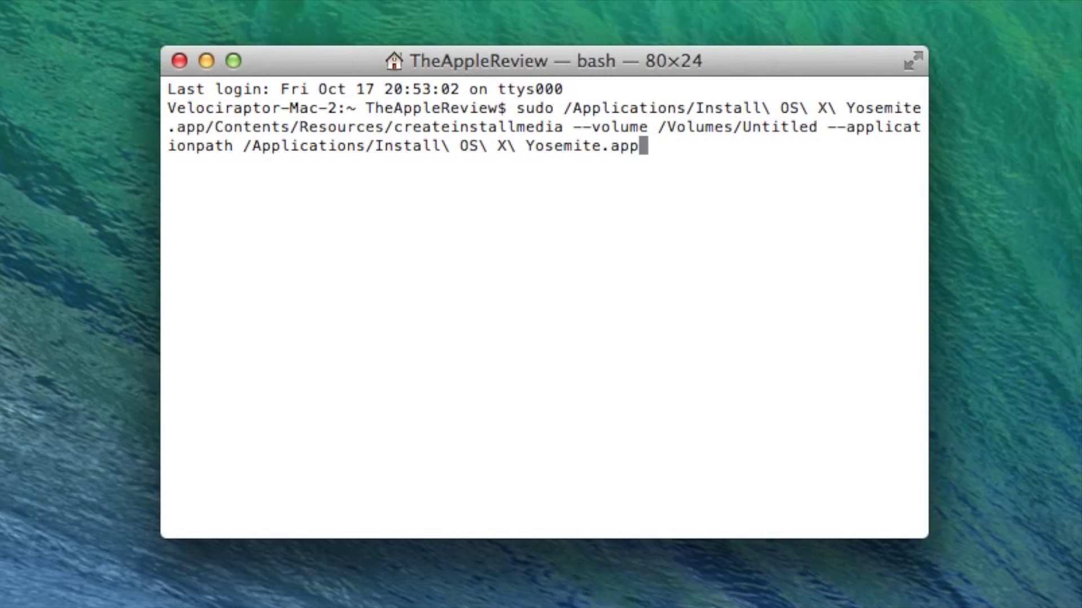
pyautogui.write(' --')
pyautogui.write('noint')
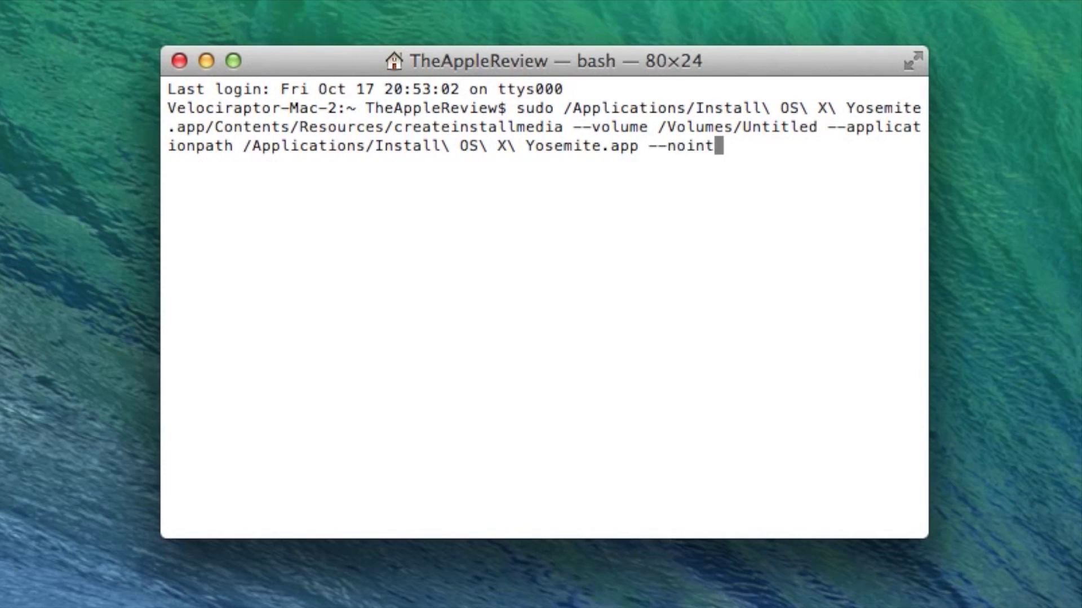
pyautogui.write('erac')
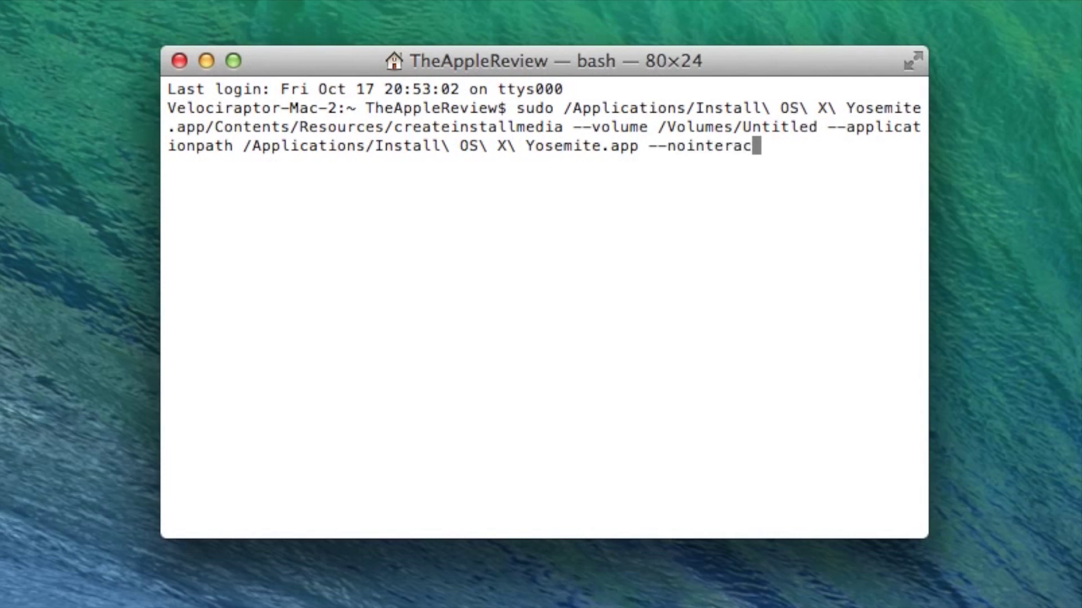
pyautogui.write('tion')
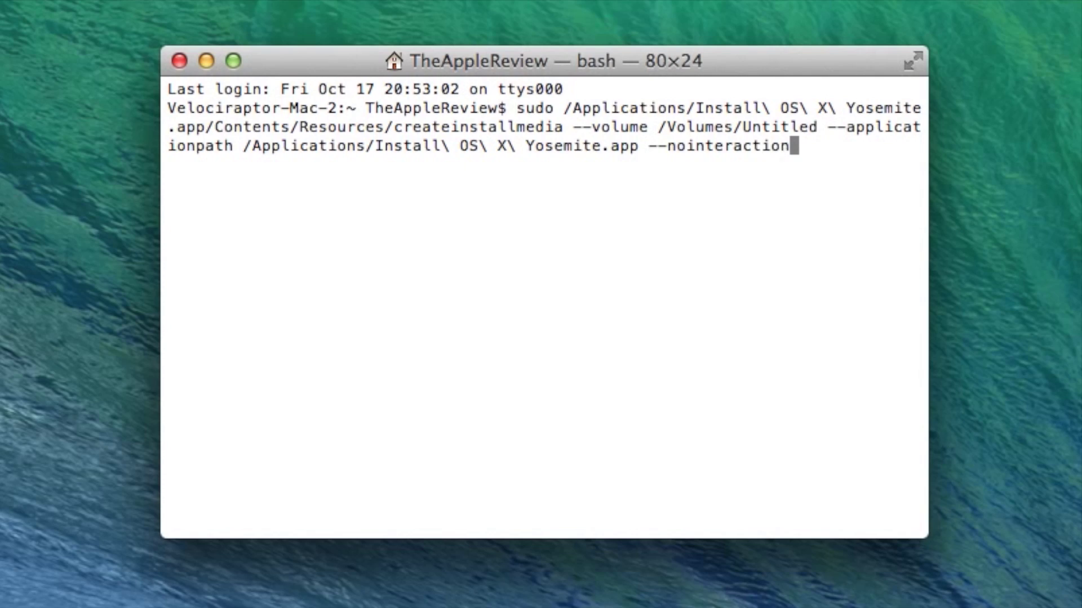
# - Run the sudo createinstallmedia command for /Volumes/Untitled with --nointeraction
pyautogui.press('Return')
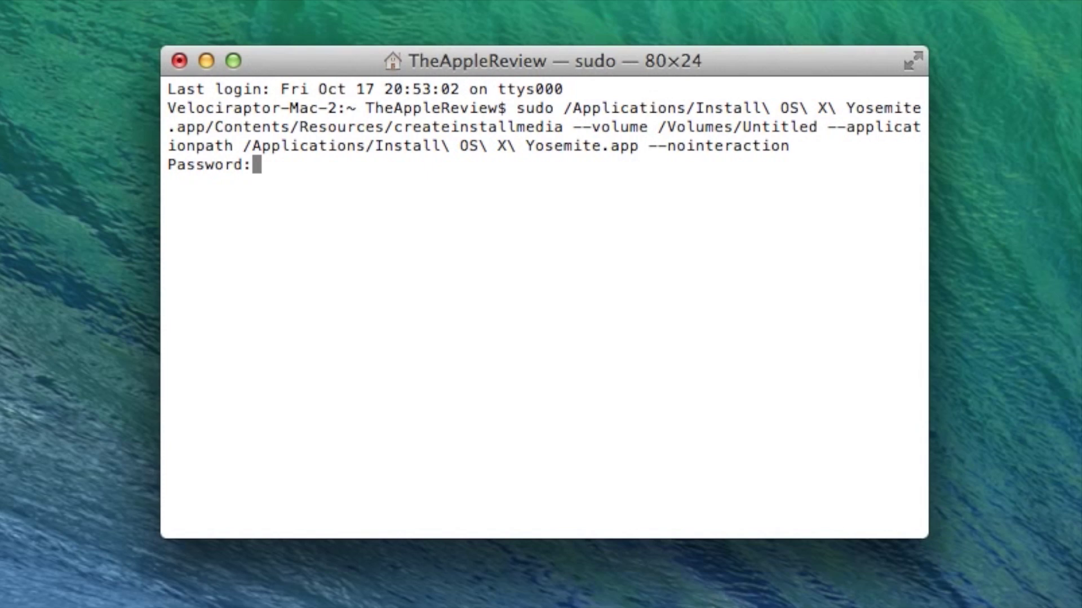
# - Submit the administrator password so createinstallmedia builds the installer and reports 'Done.'
pyautogui.press('Return')
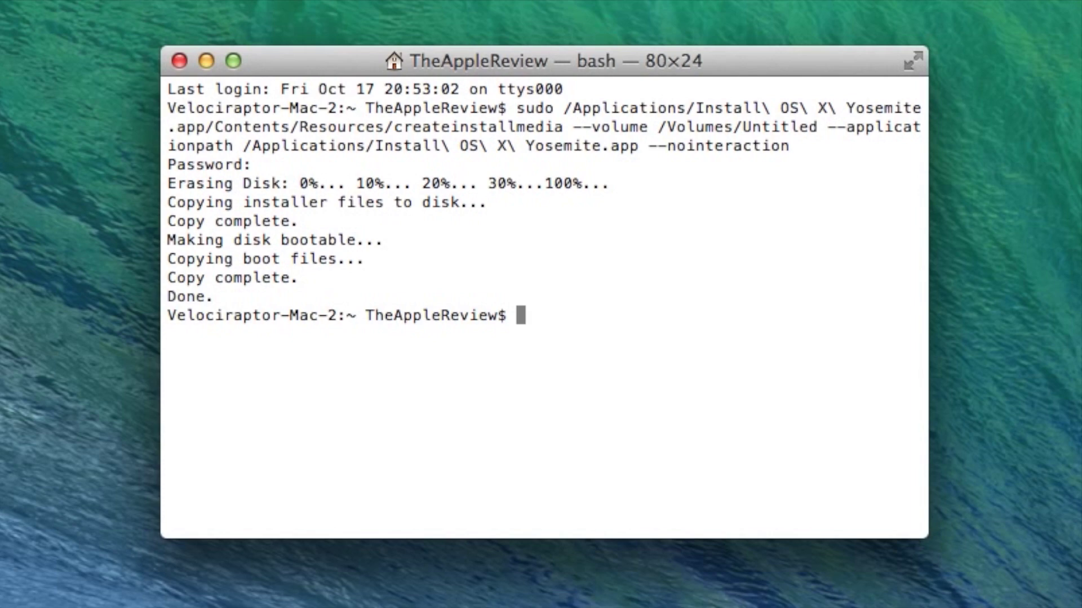
pyautogui.write('exit')
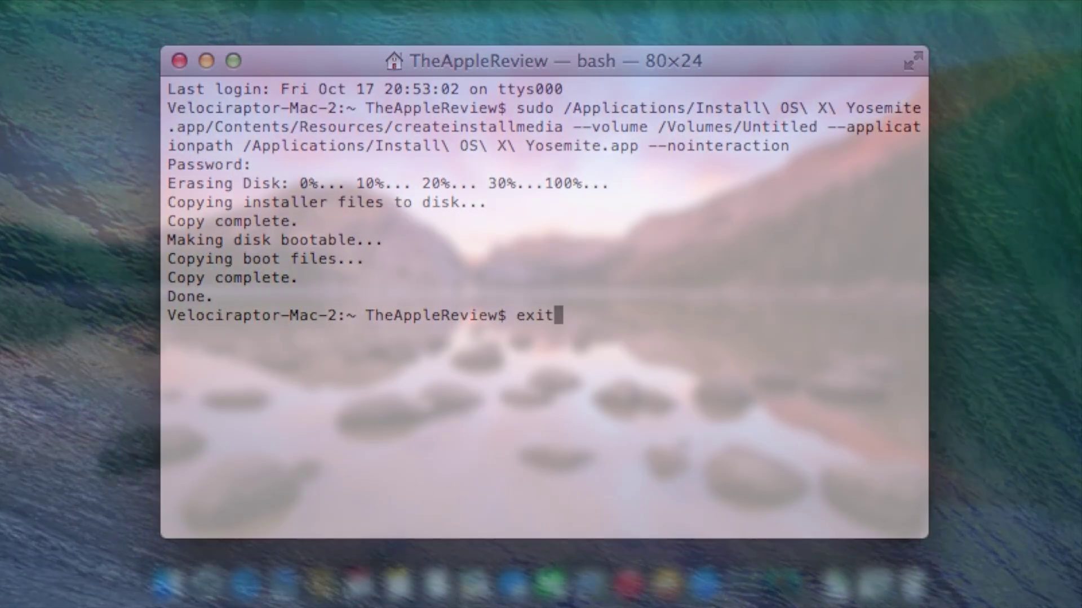